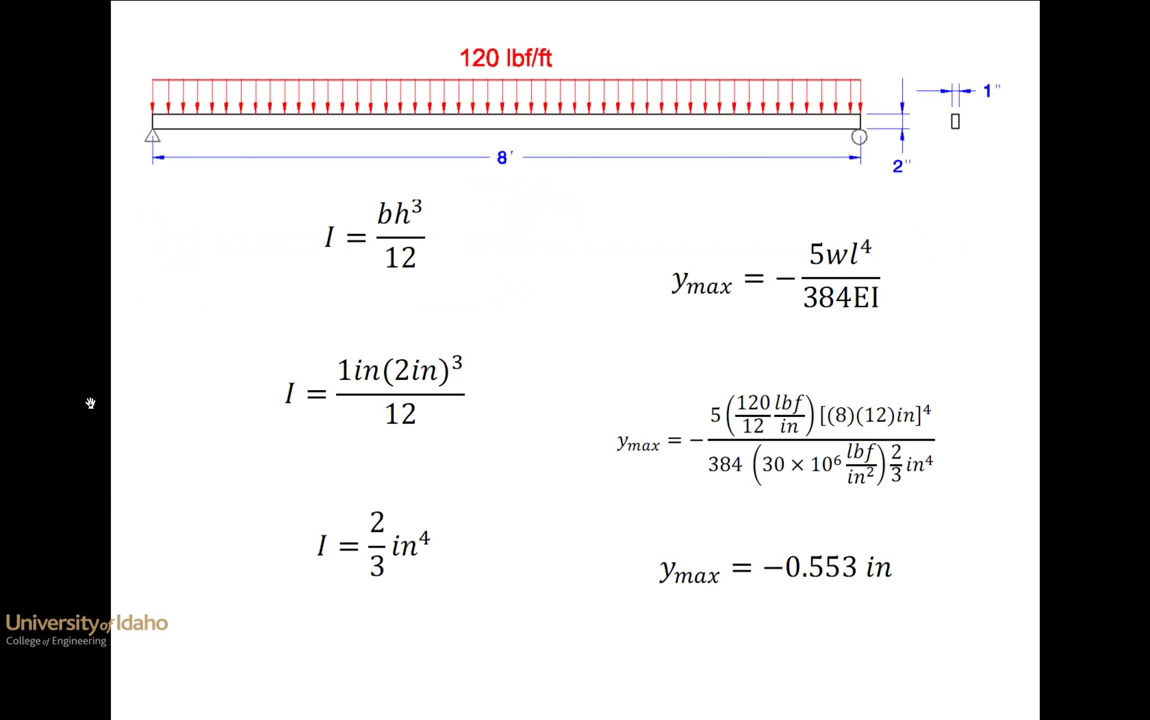
- Switch to CATIA and compute all of the beam's analysis objects, continuing past the resource estimation
key(Escape)
key(super+Tab)
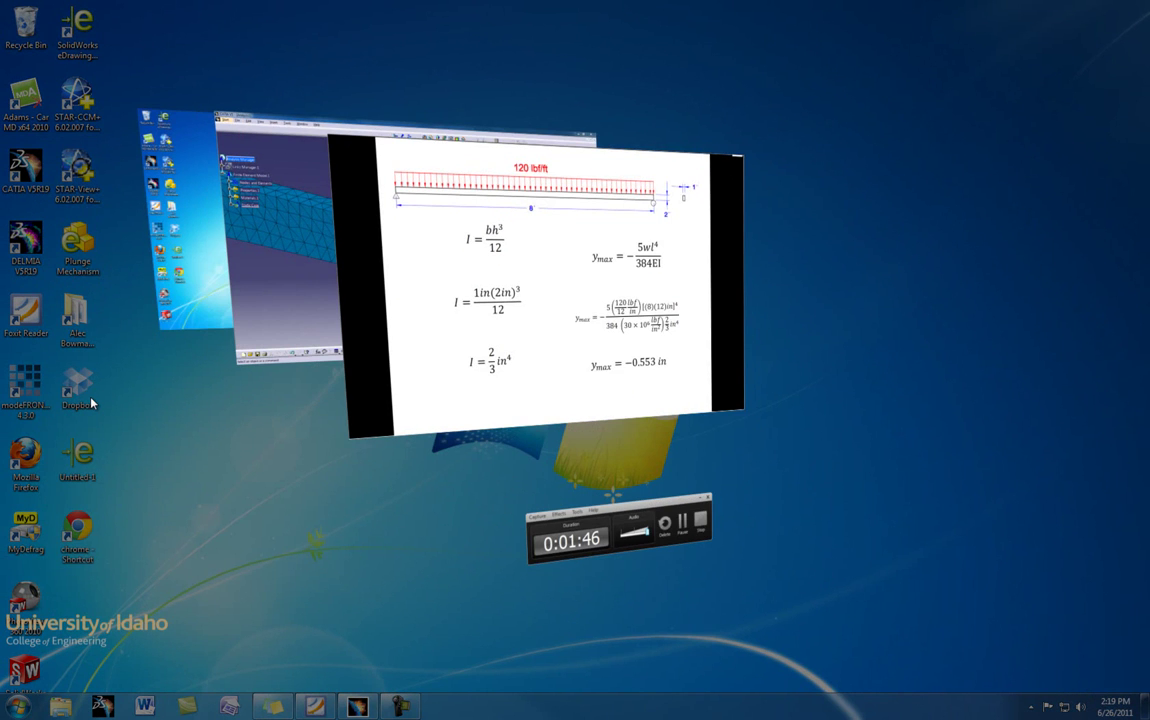
key(super+Tab)
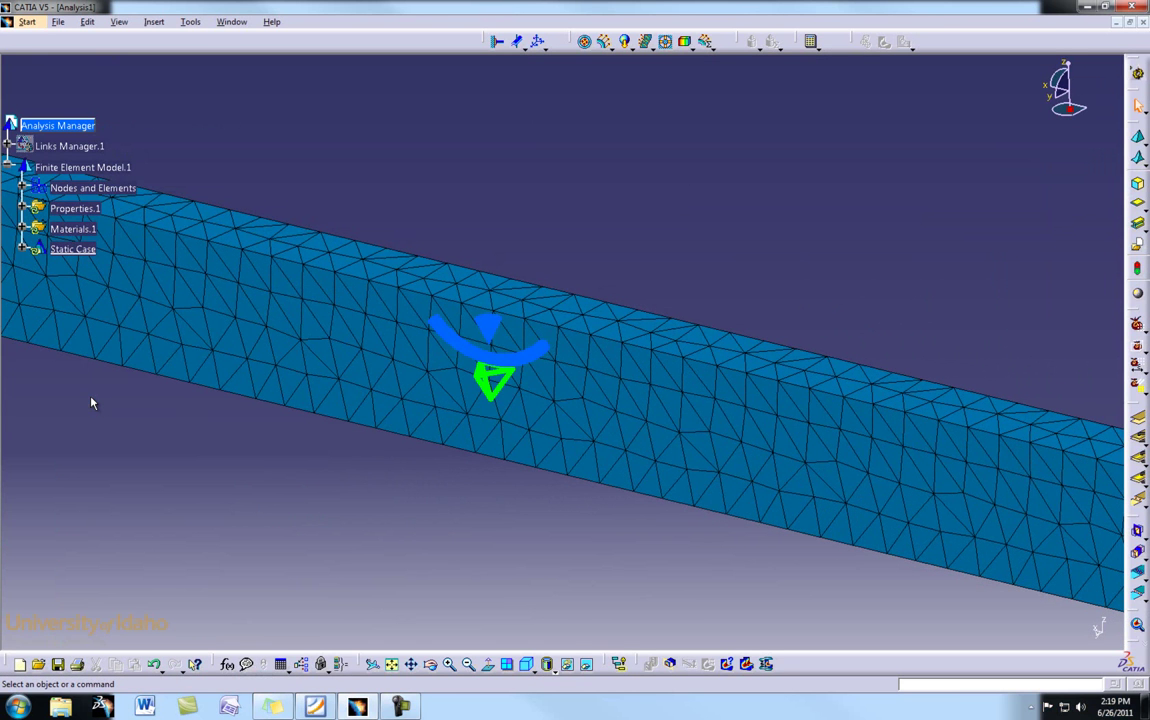
scroll(333, 383, down, 5)
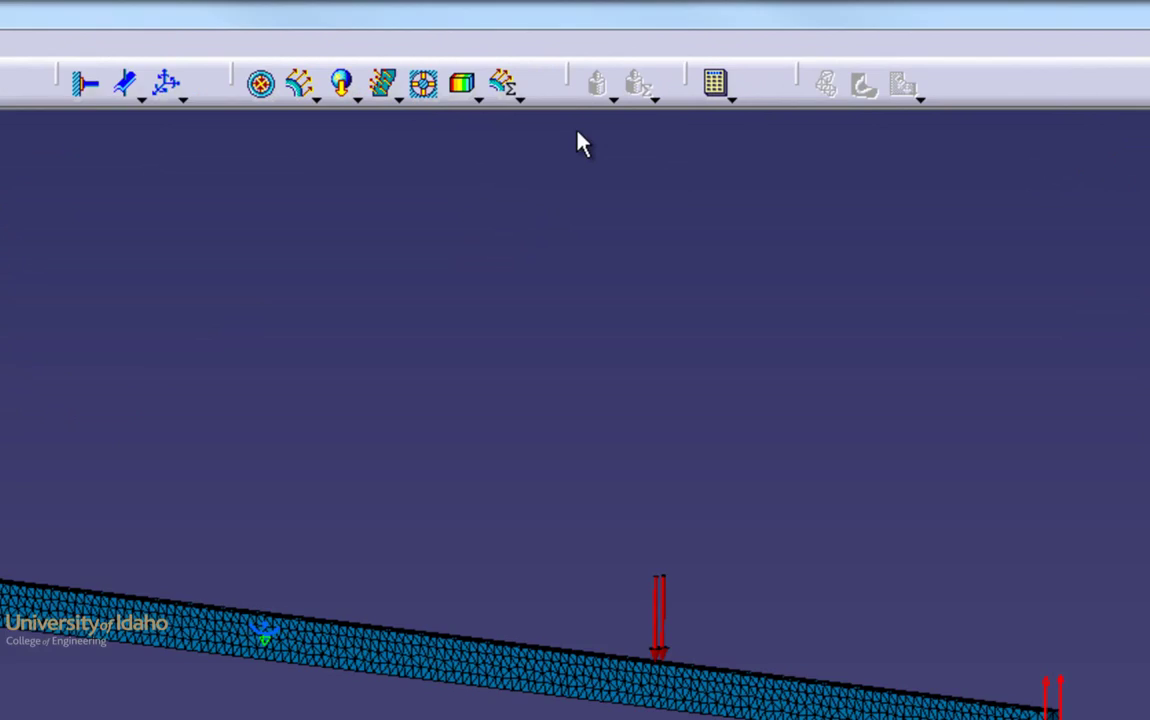
click(674, 106)
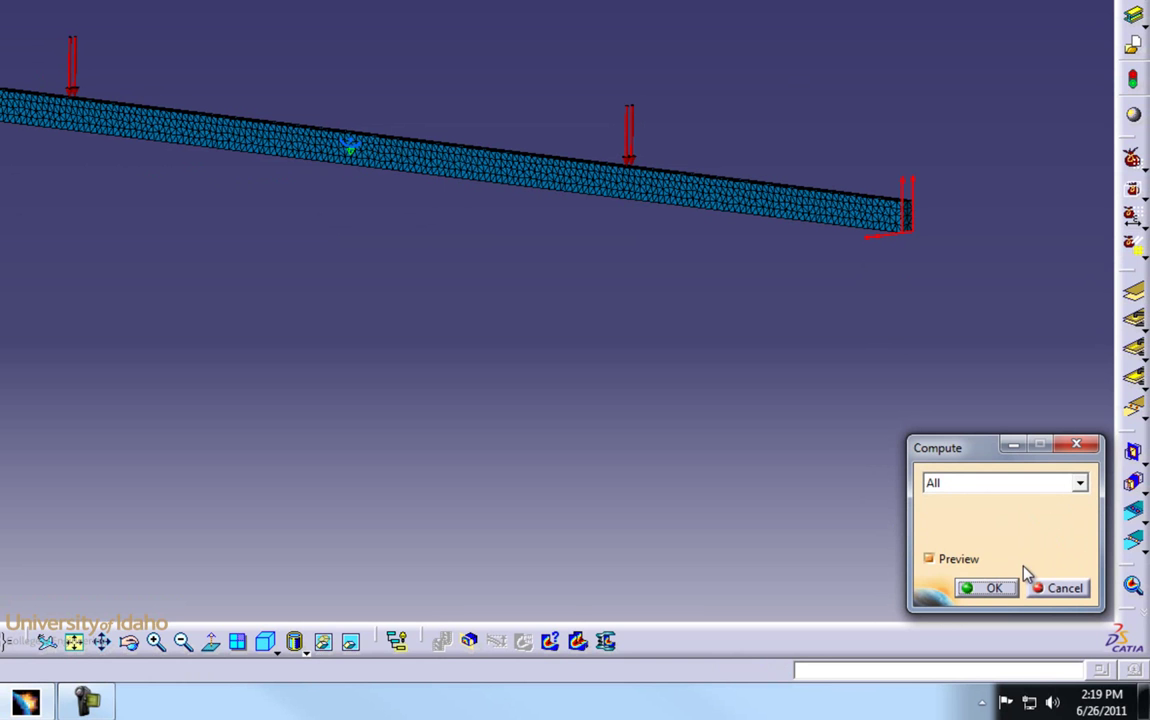
click(994, 588)
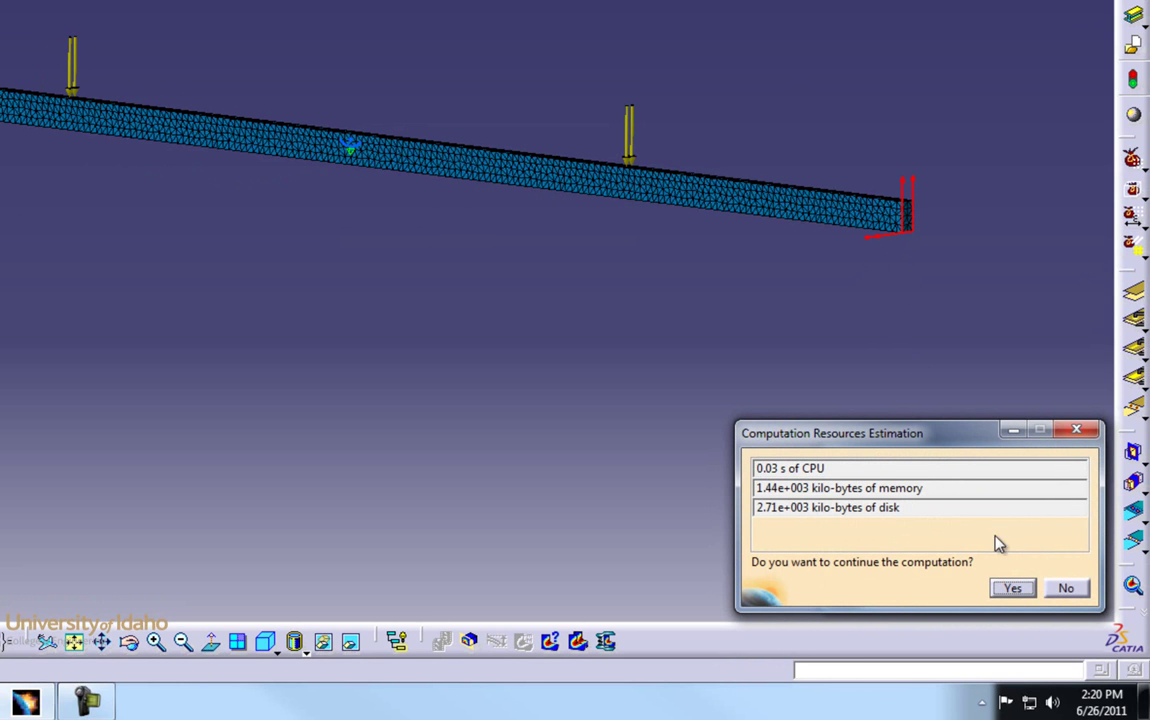
click(1014, 588)
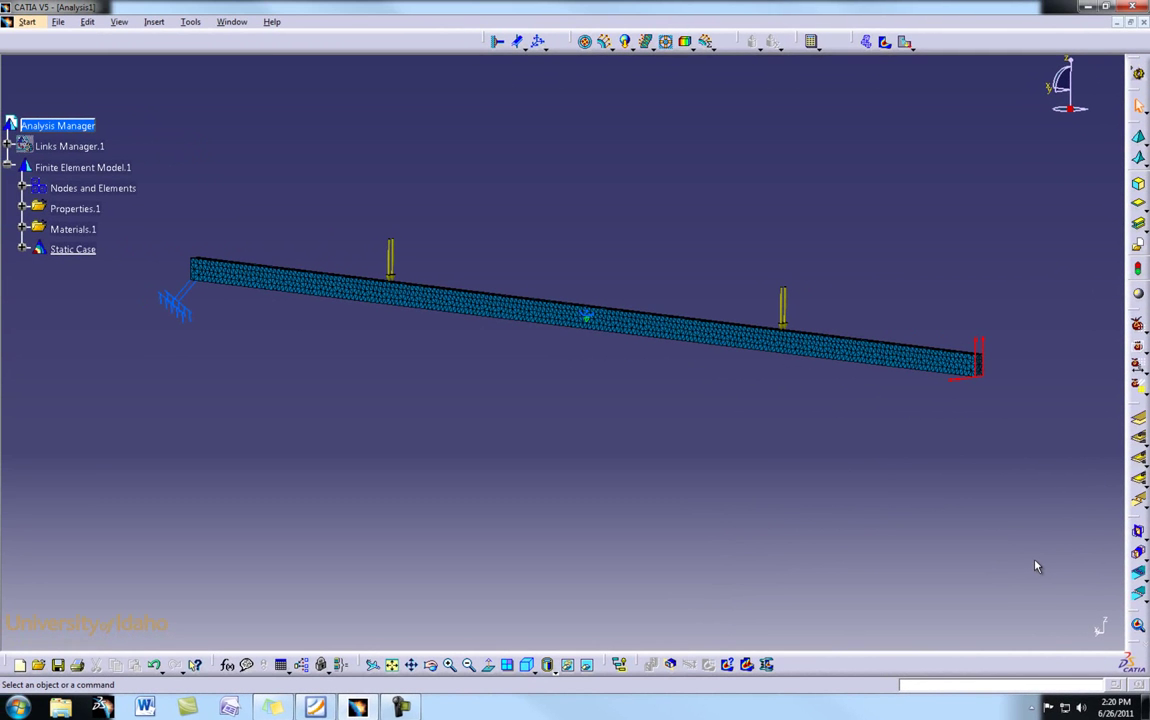
- Display the beam's Von Mises stress image and render it shaded with material, without mesh lines
middle_drag(1035, 566, 1019, 544)
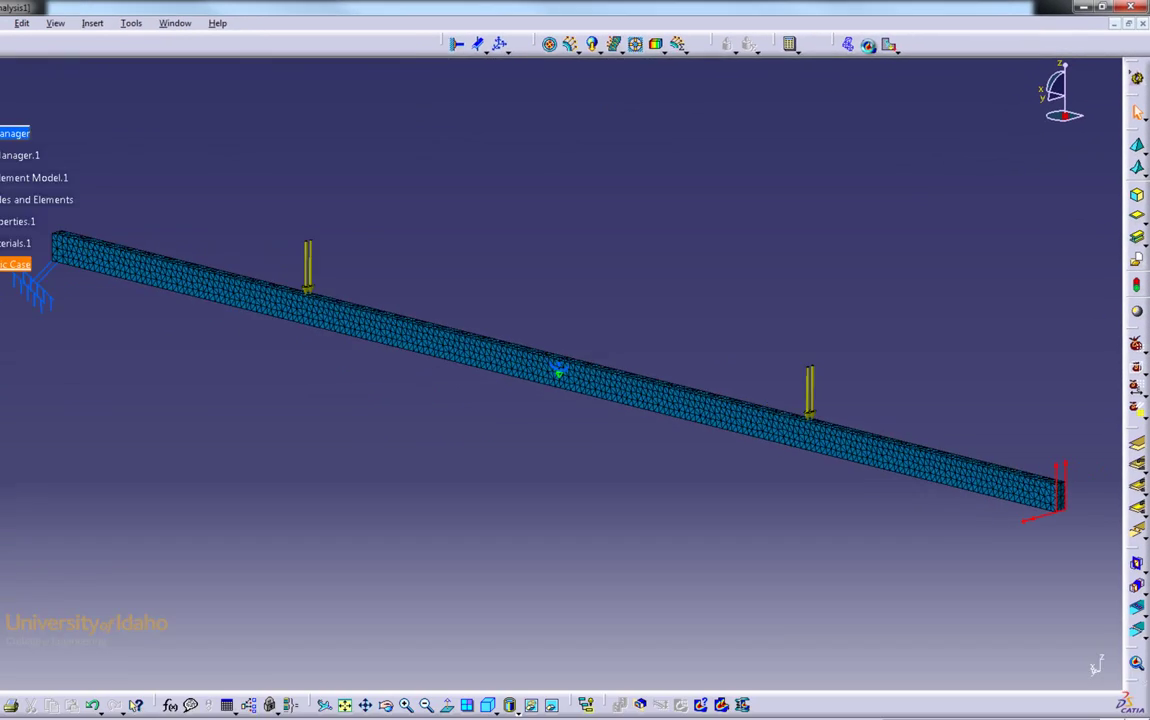
click(679, 77)
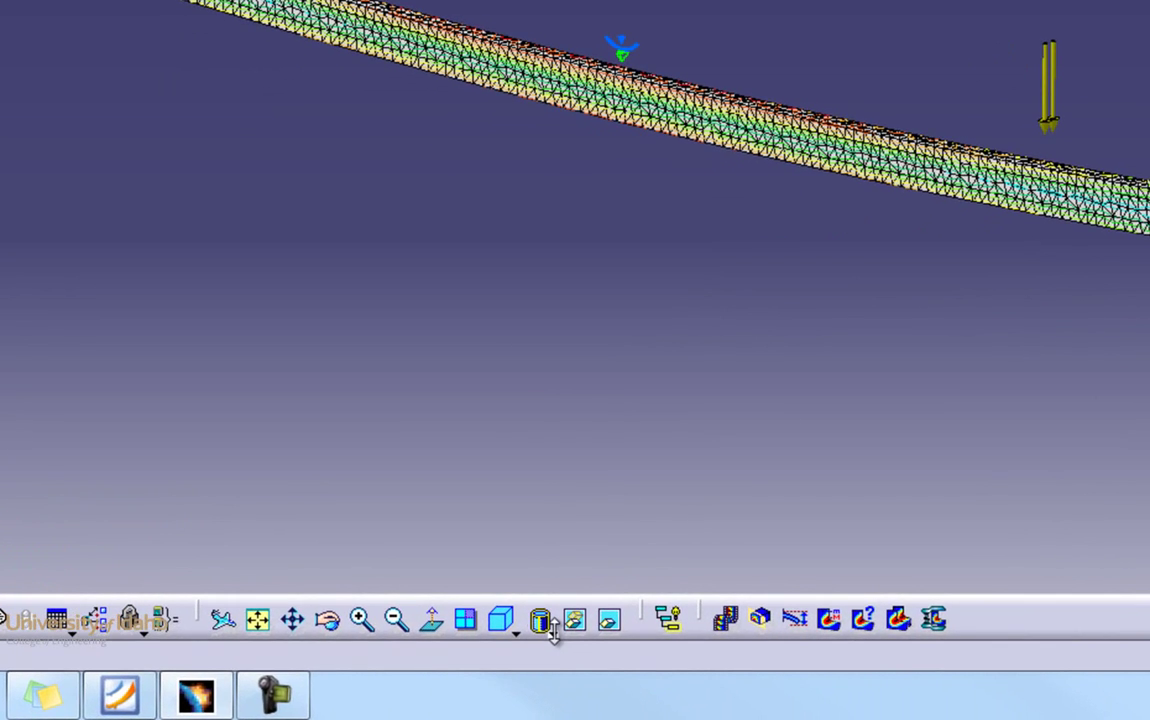
click(551, 630)
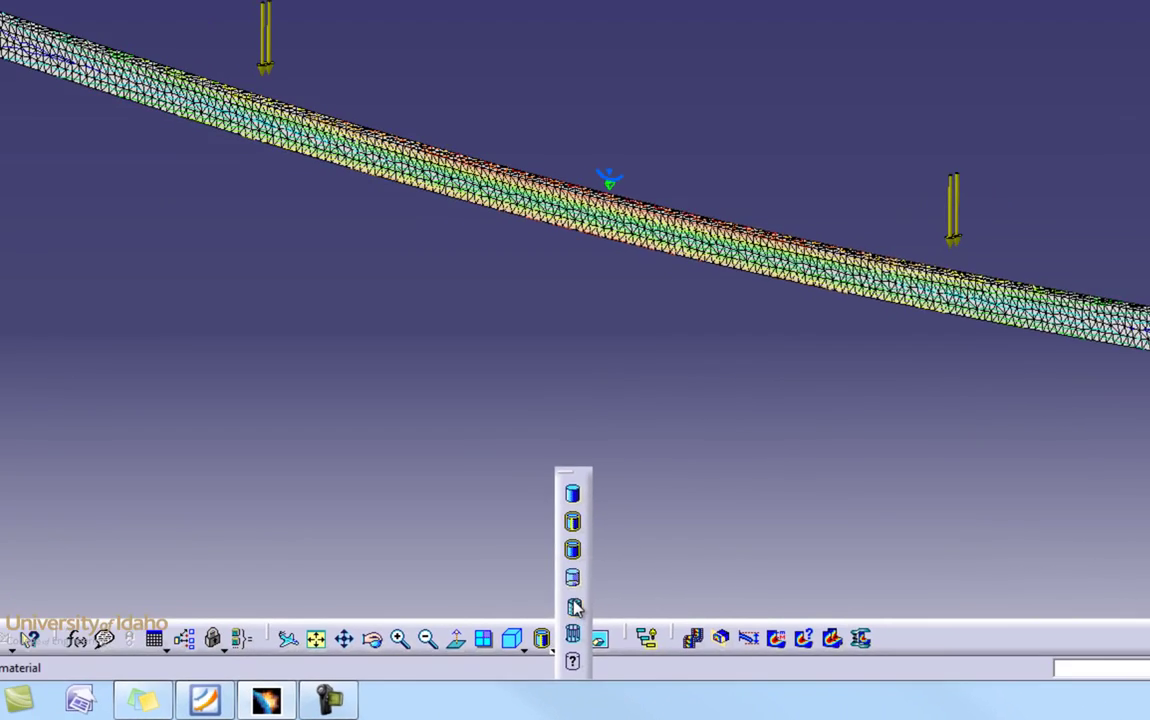
click(578, 582)
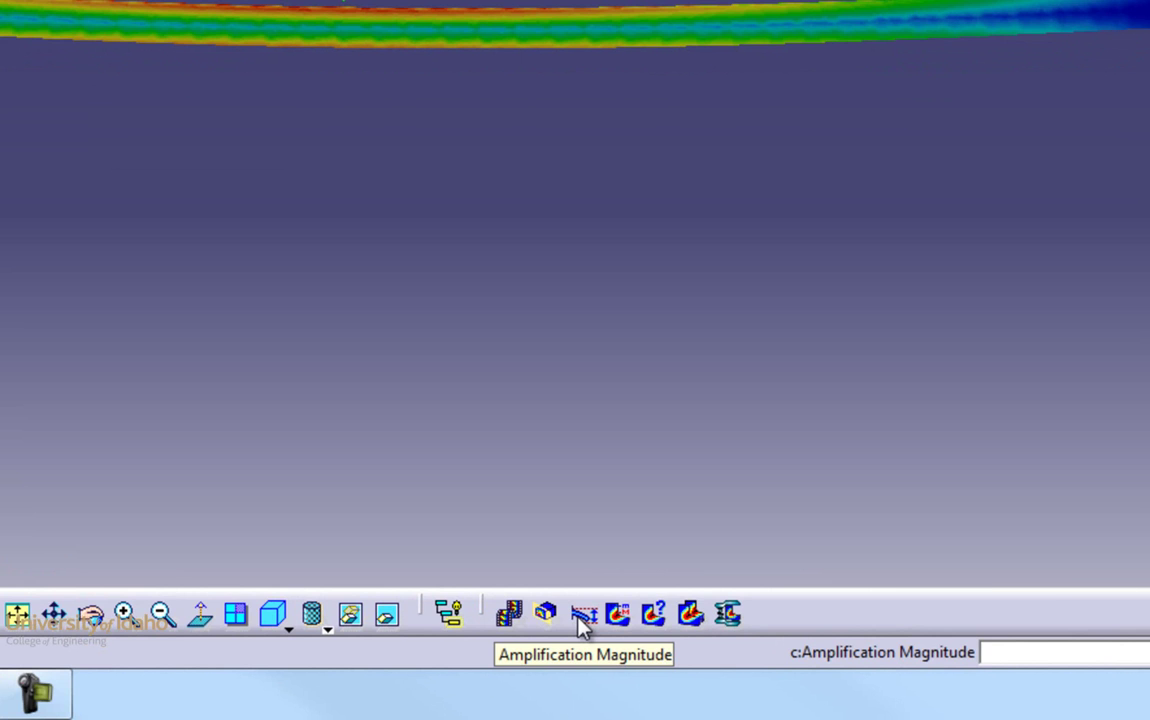
- Set the deformation's amplification magnitude to a scaling factor of 6
click(583, 625)
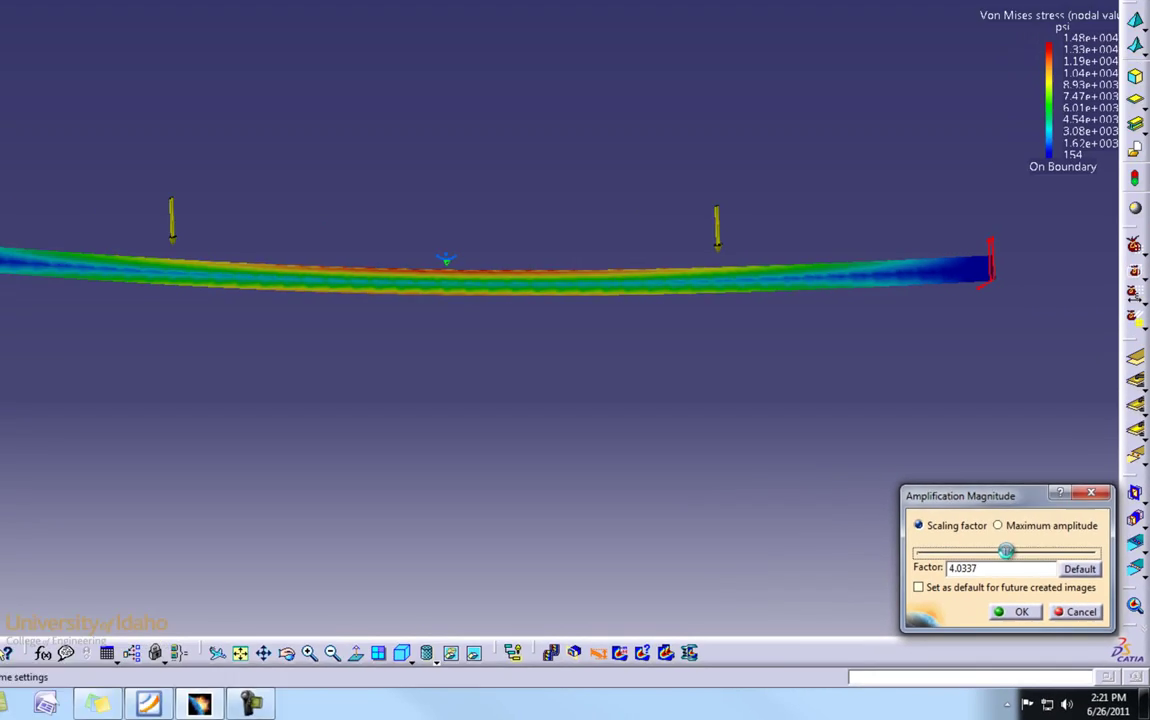
drag(922, 457, 821, 457)
drag(978, 581, 1071, 590)
text(6)
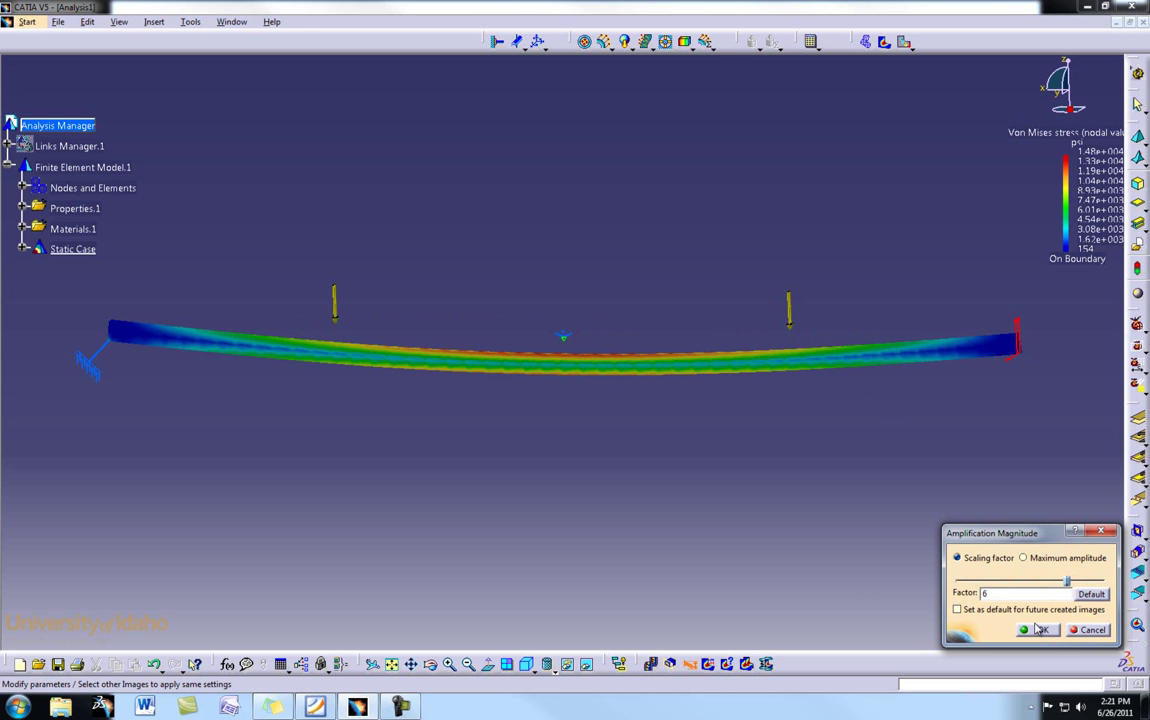
click(1042, 631)
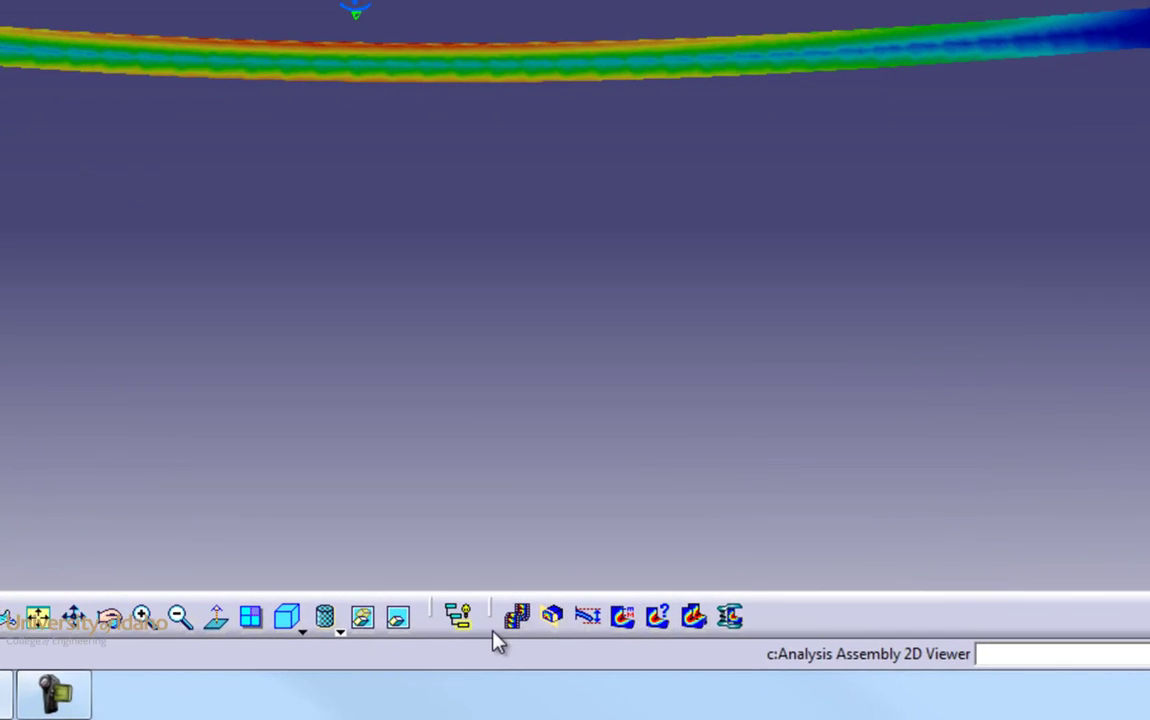
- Animate the beam's Von Mises stress deformation at a faster speed, inspect the midspan, and close the animation
click(517, 615)
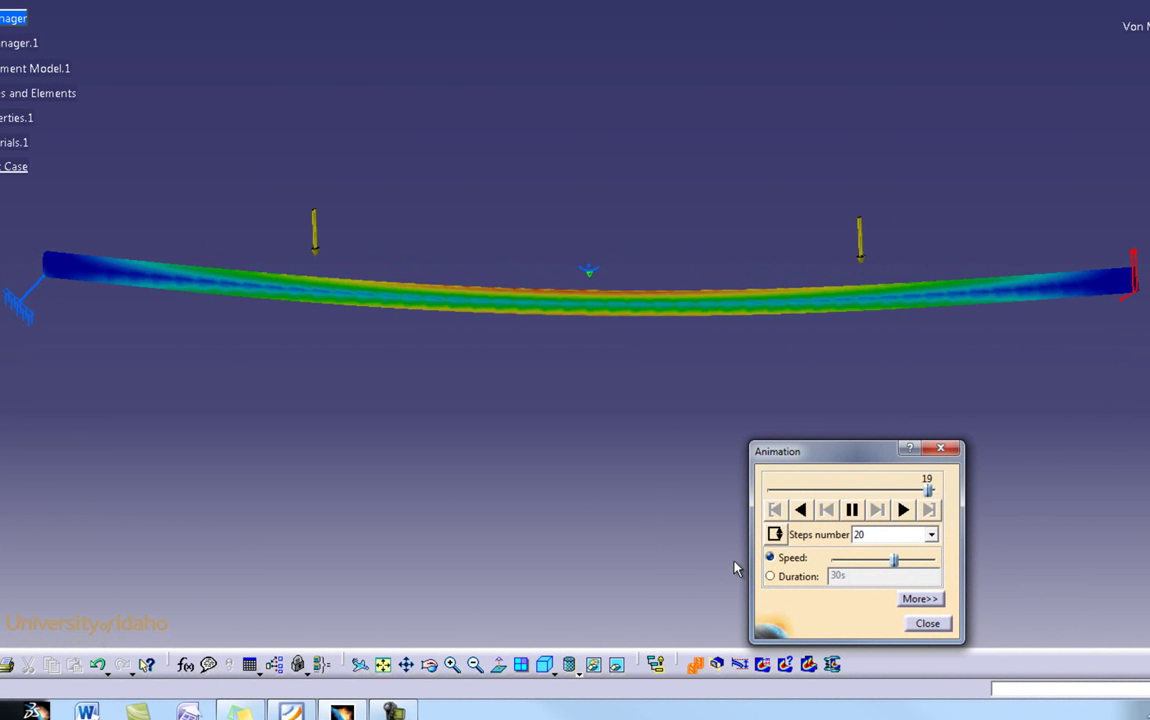
drag(895, 561, 925, 565)
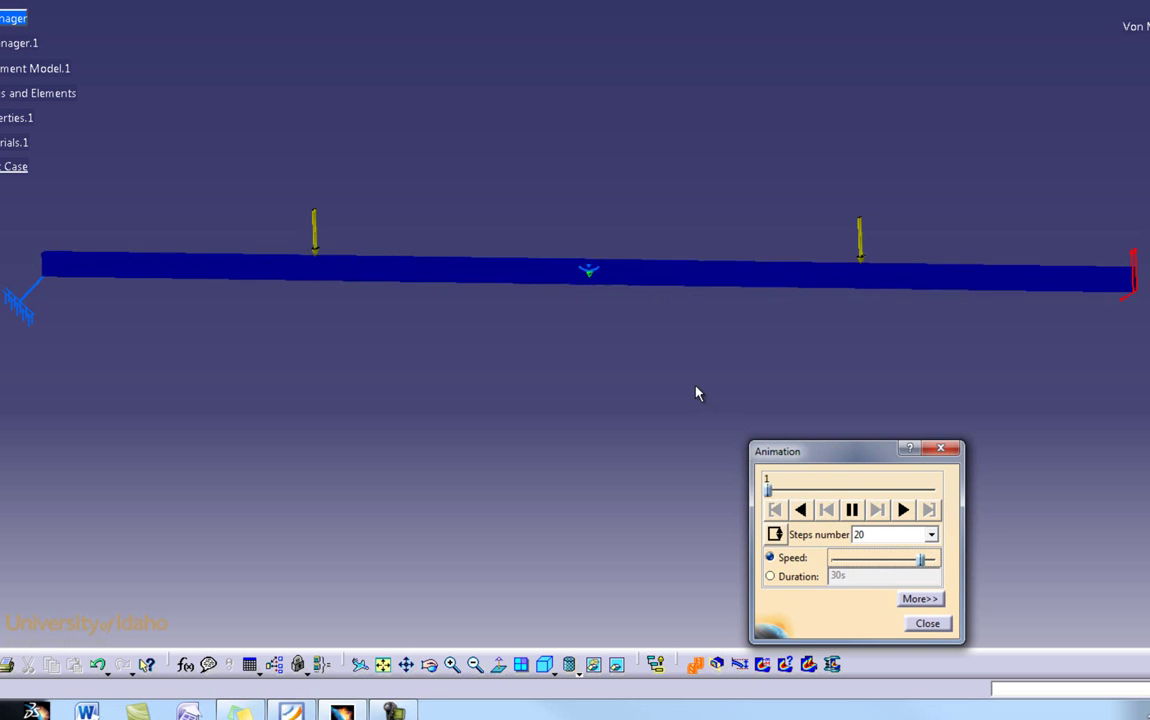
scroll(697, 393, up, 3)
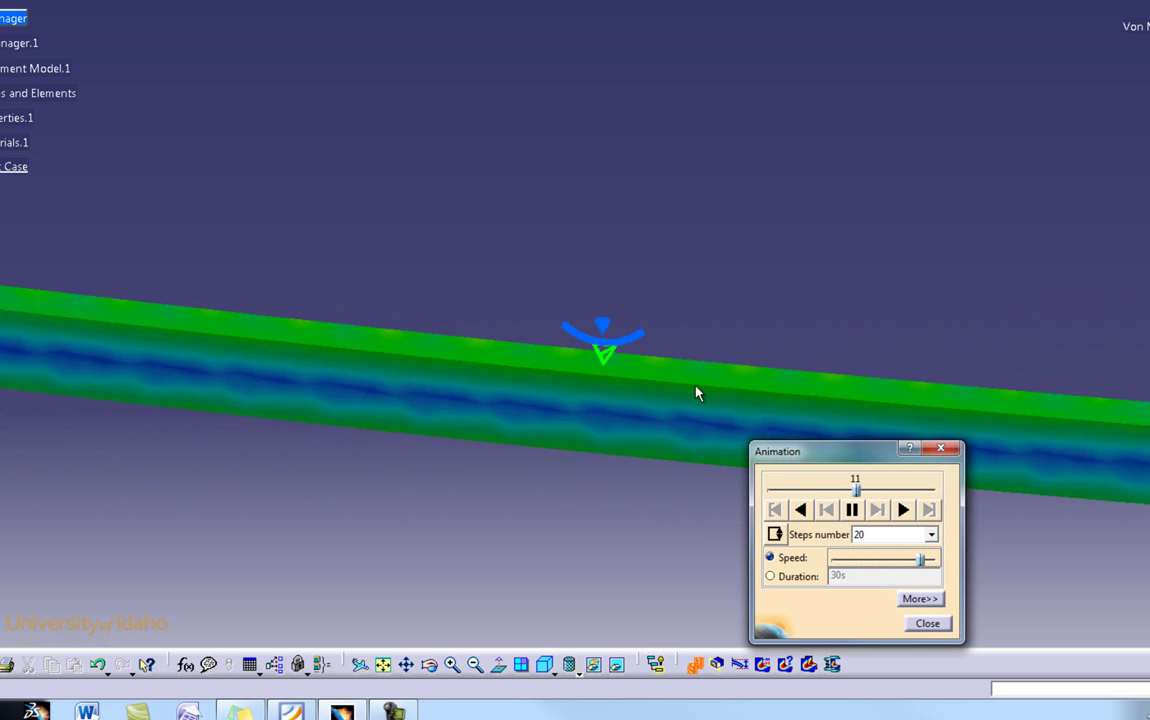
click(920, 625)
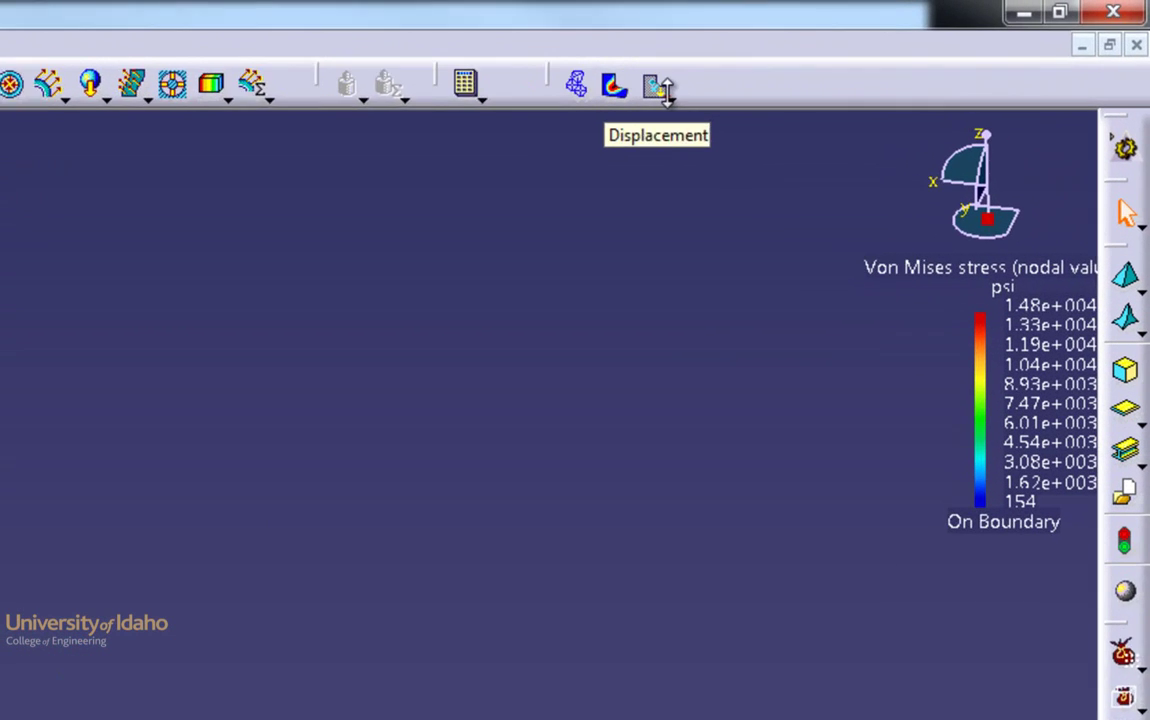
- Display the principal stress tensor symbols and reposition the colour legend so its full title and values fit
click(911, 47)
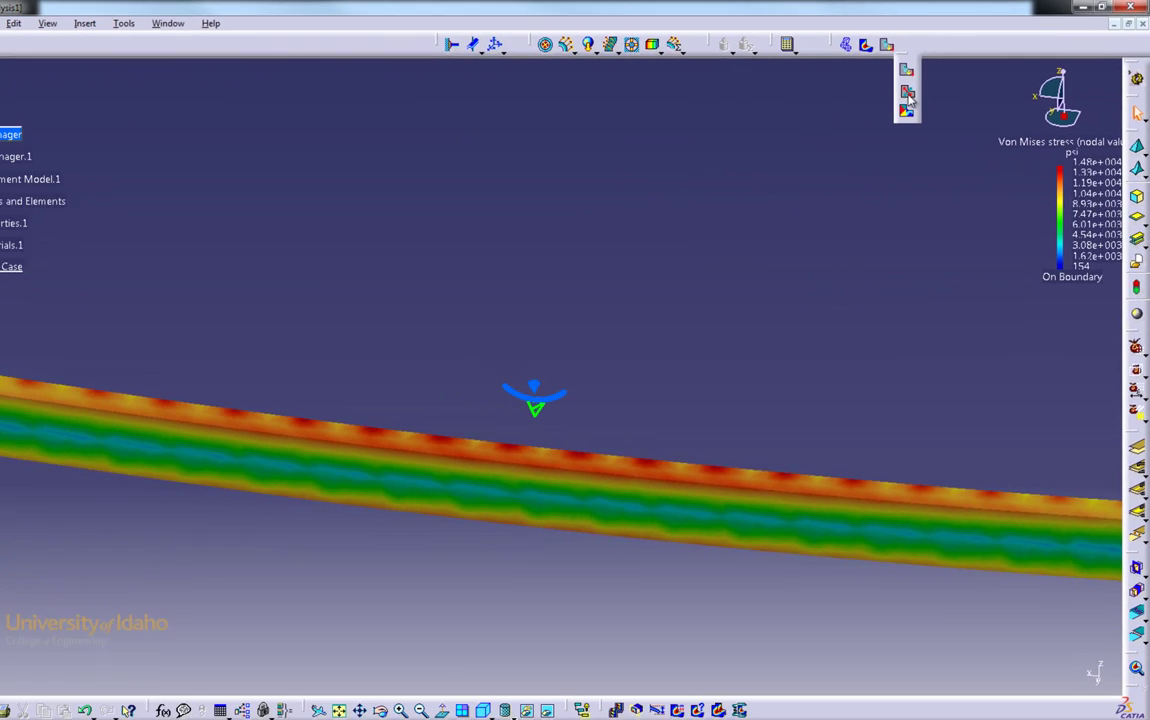
click(907, 94)
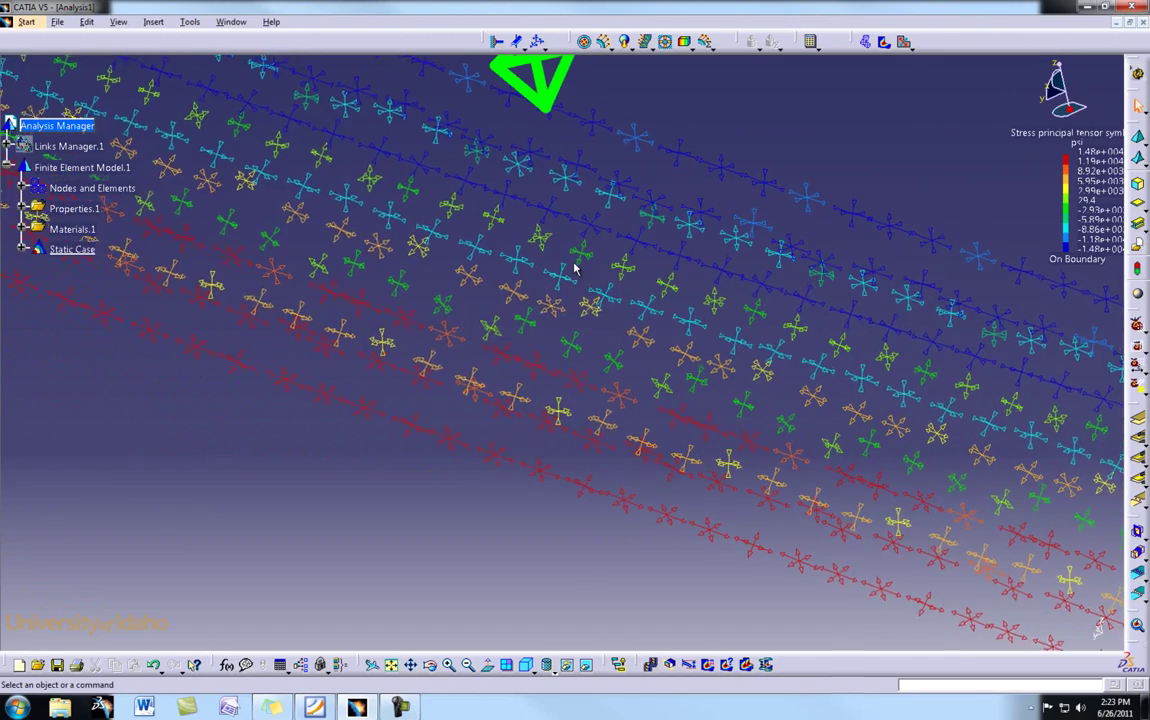
mouse_move(585, 495)
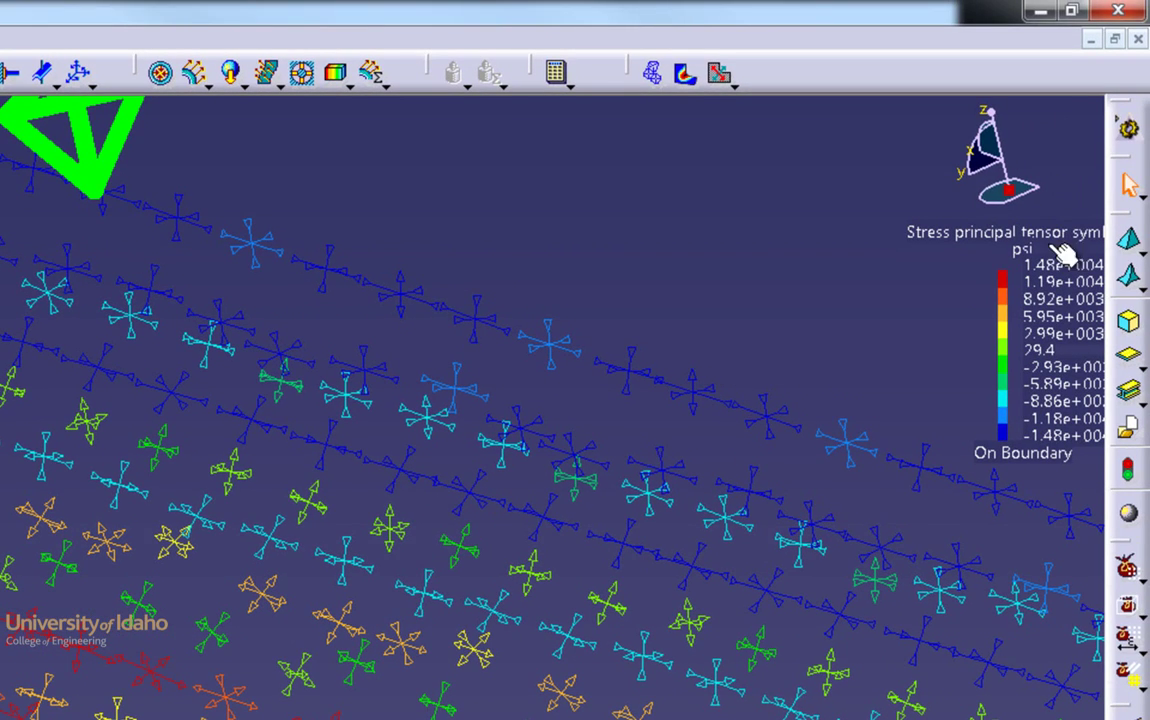
drag(1073, 231, 1053, 224)
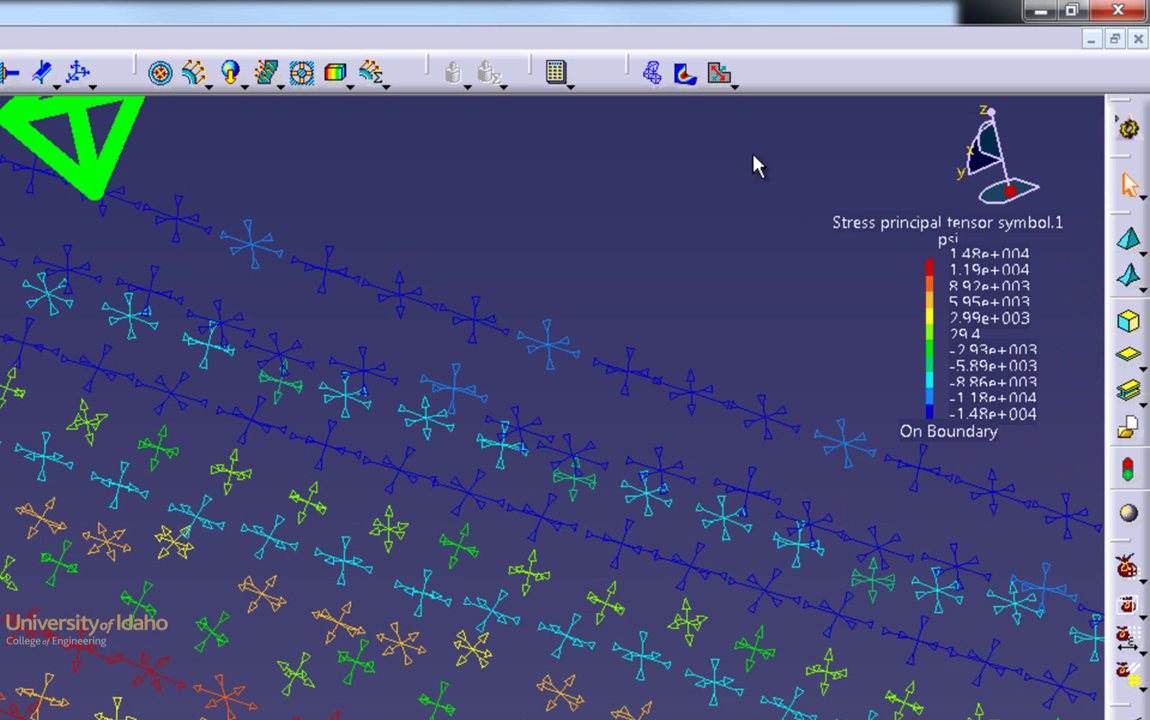
- Display the translational displacement vectors and mark their global extrema, with at most 0 minimum and 2 maximum
click(732, 86)
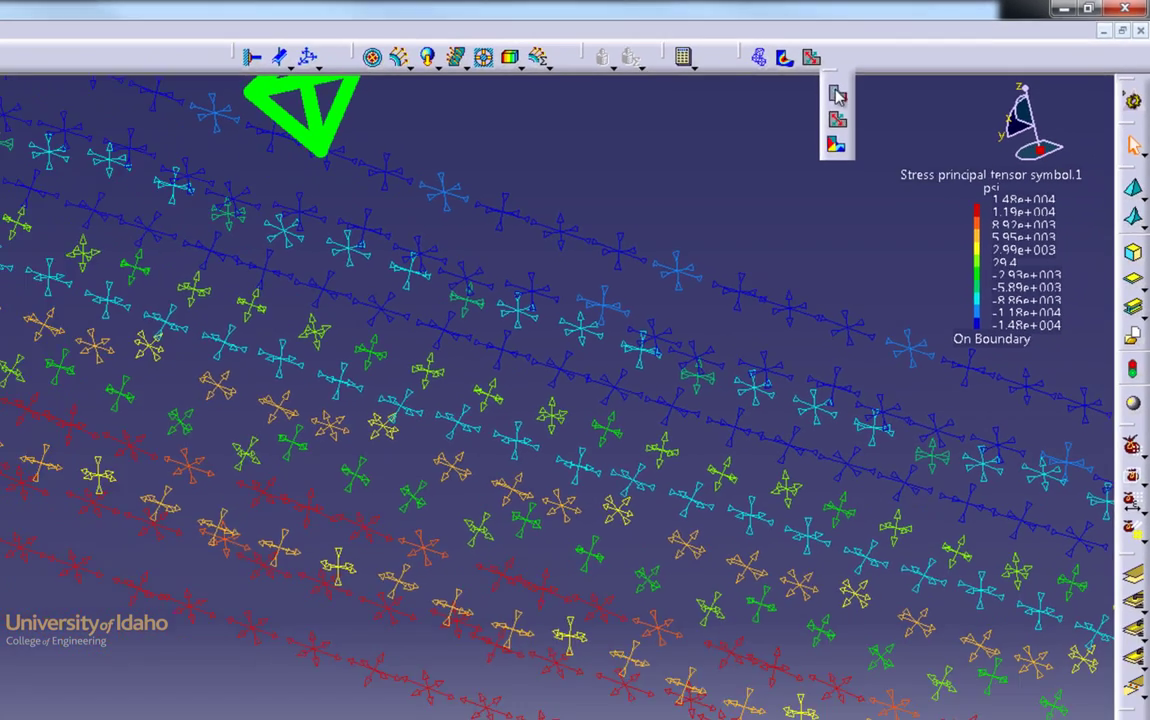
click(752, 120)
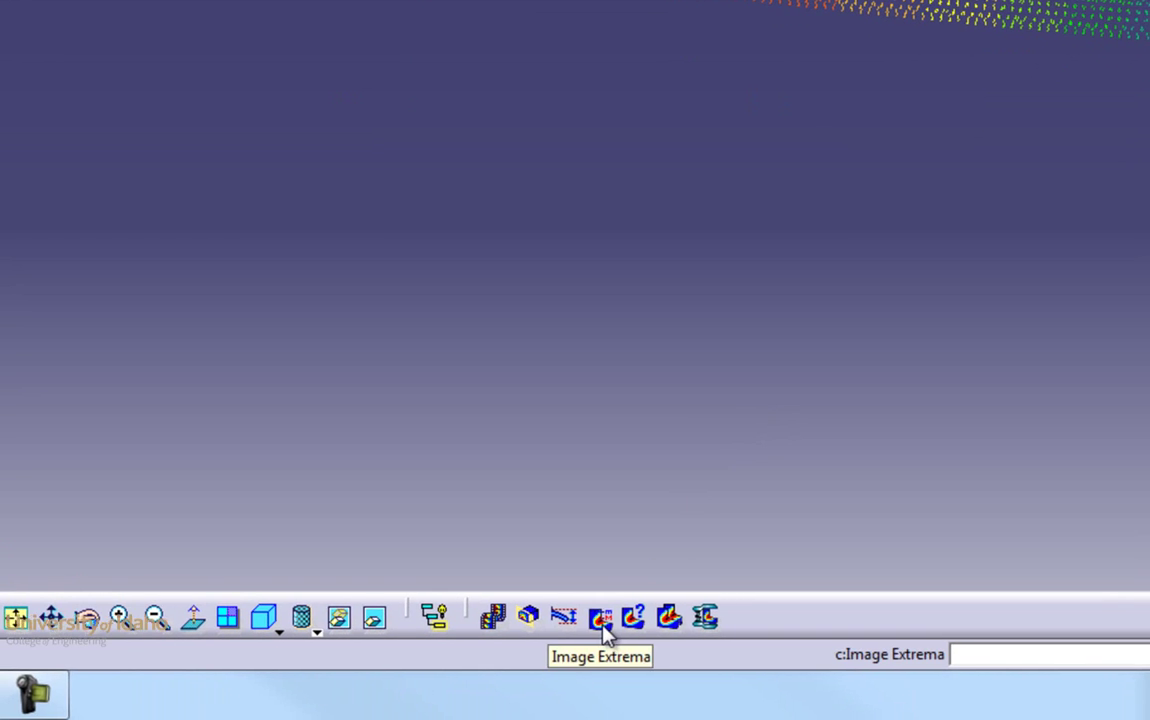
click(606, 630)
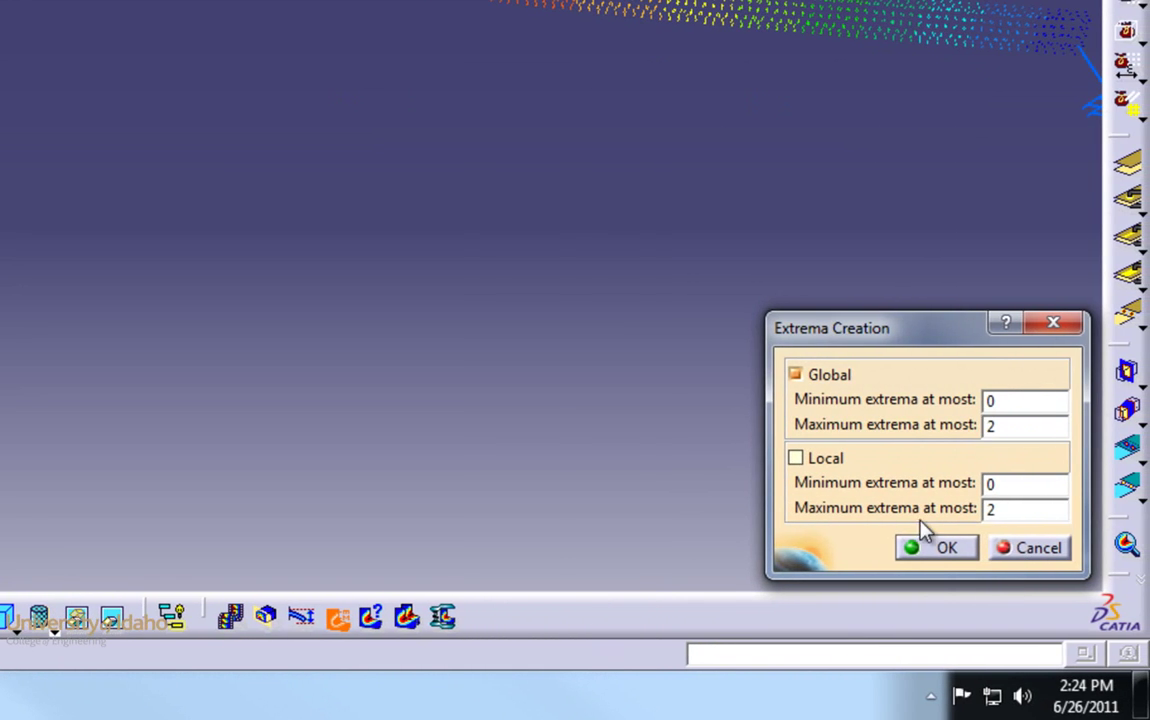
click(940, 550)
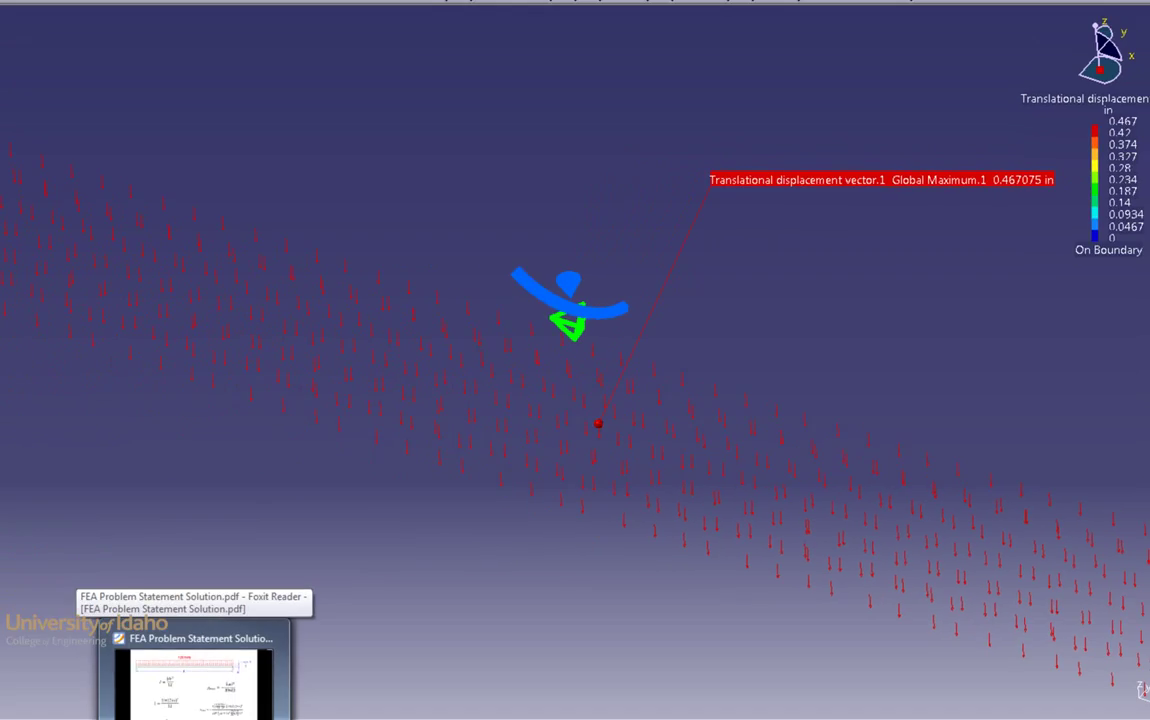
- Check the hand-calculated maximum deflection in FEA Problem Statement Solution.pdf in Foxit Reader, and return to CATIA
click(200, 685)
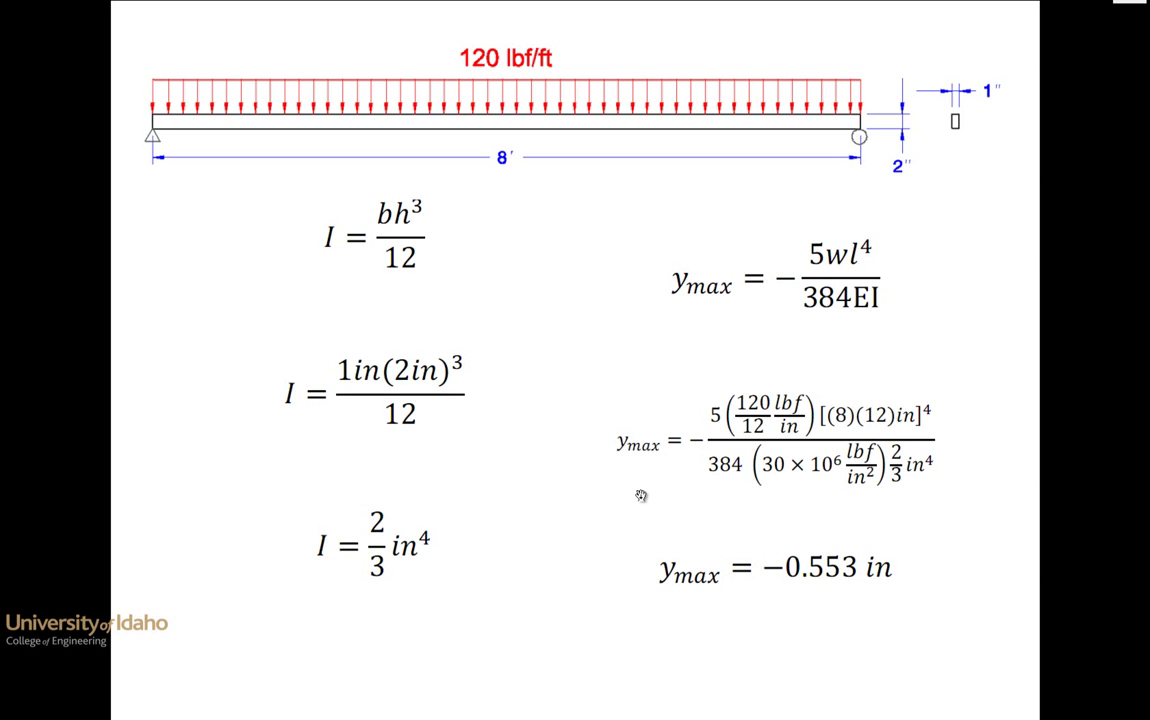
key(super+Tab)
key(Tab)
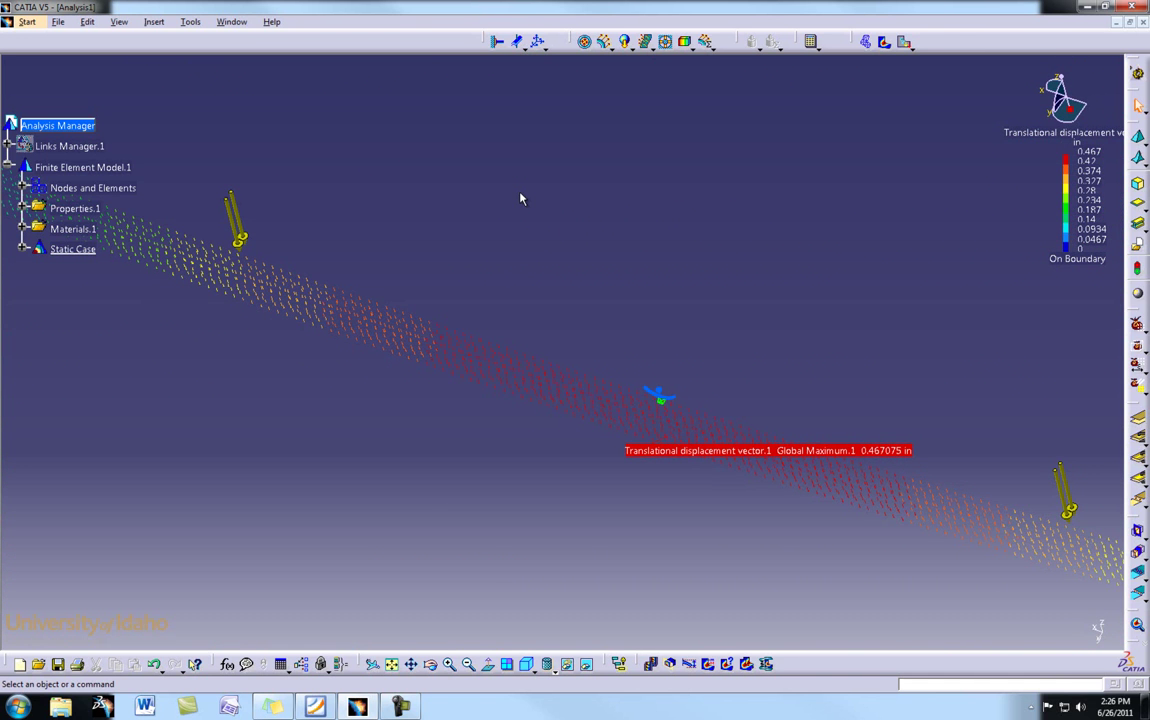
- Switch to Small Element Analysis.CATAnalysis and review the global size and sag of its OCTREE tetrahedron mesh
click(227, 21)
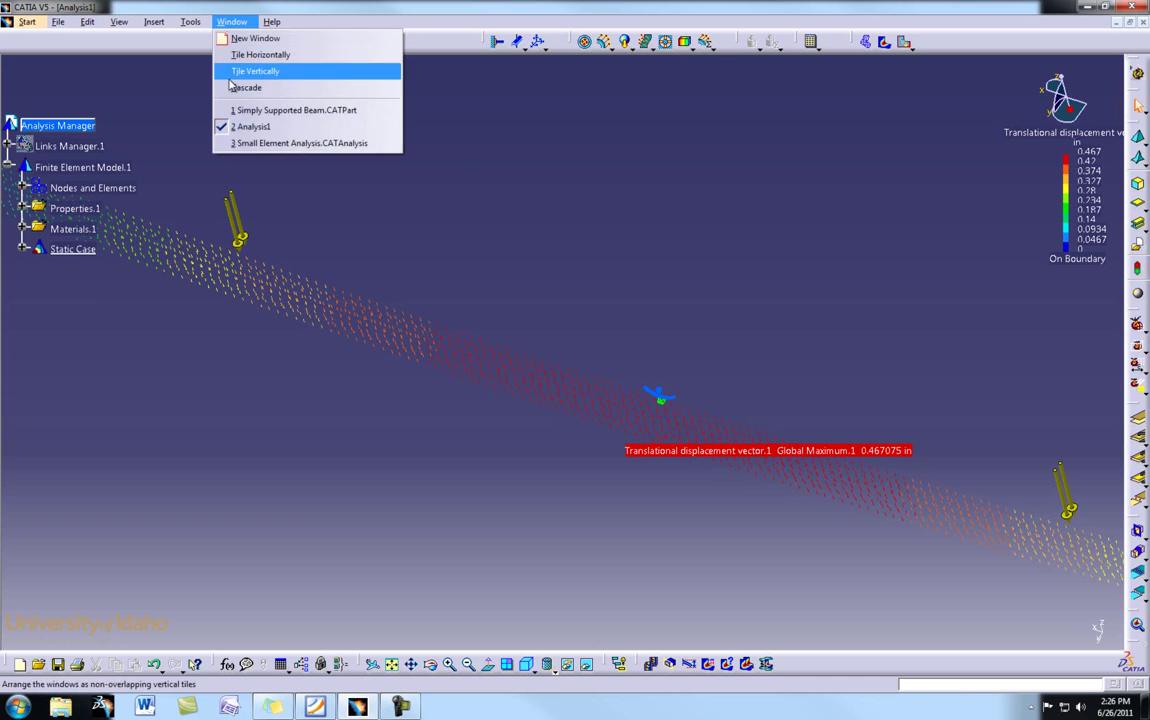
click(252, 145)
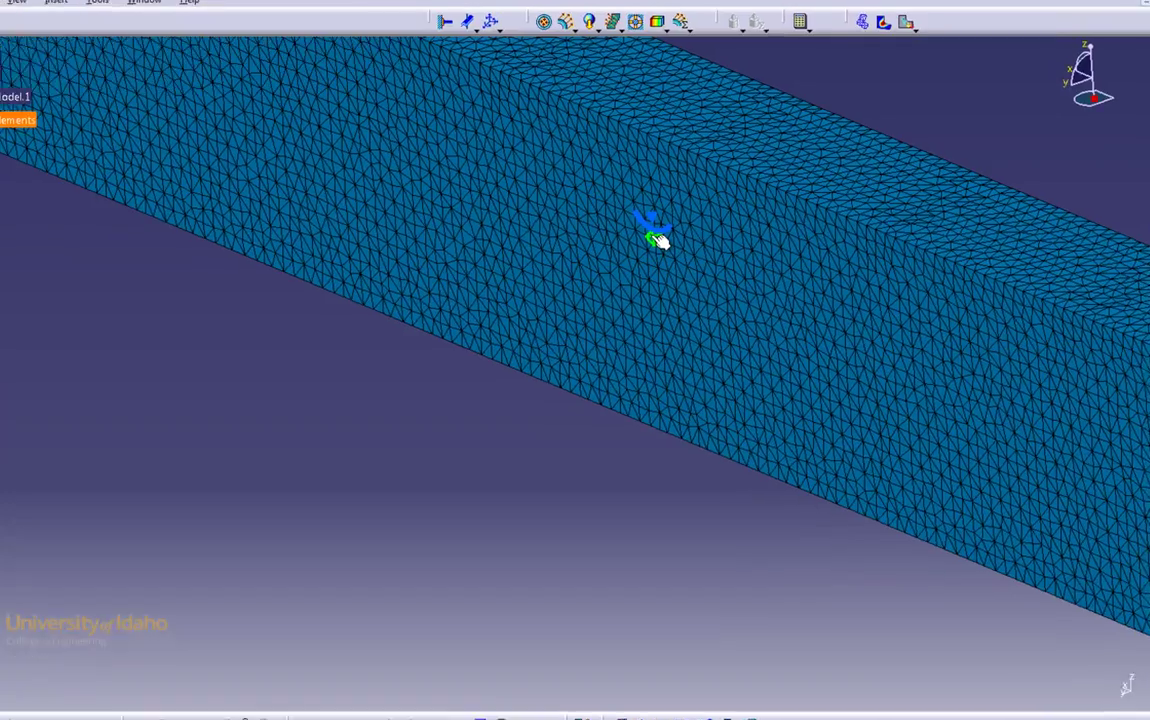
double_click(657, 240)
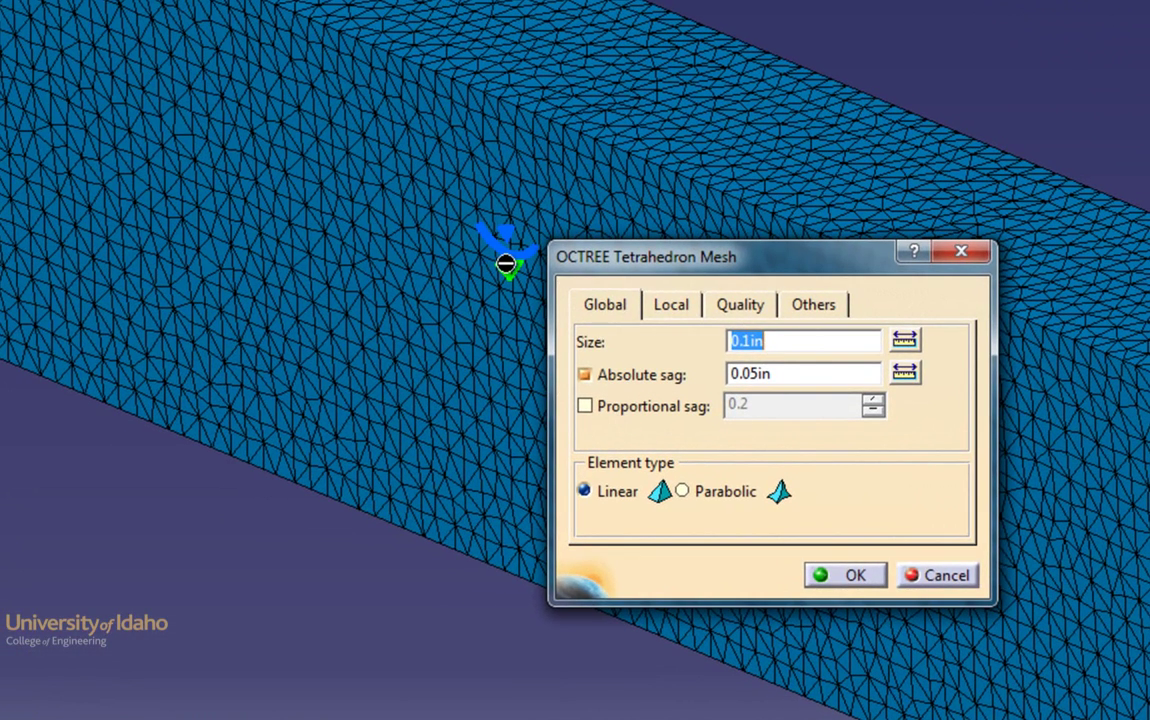
click(837, 574)
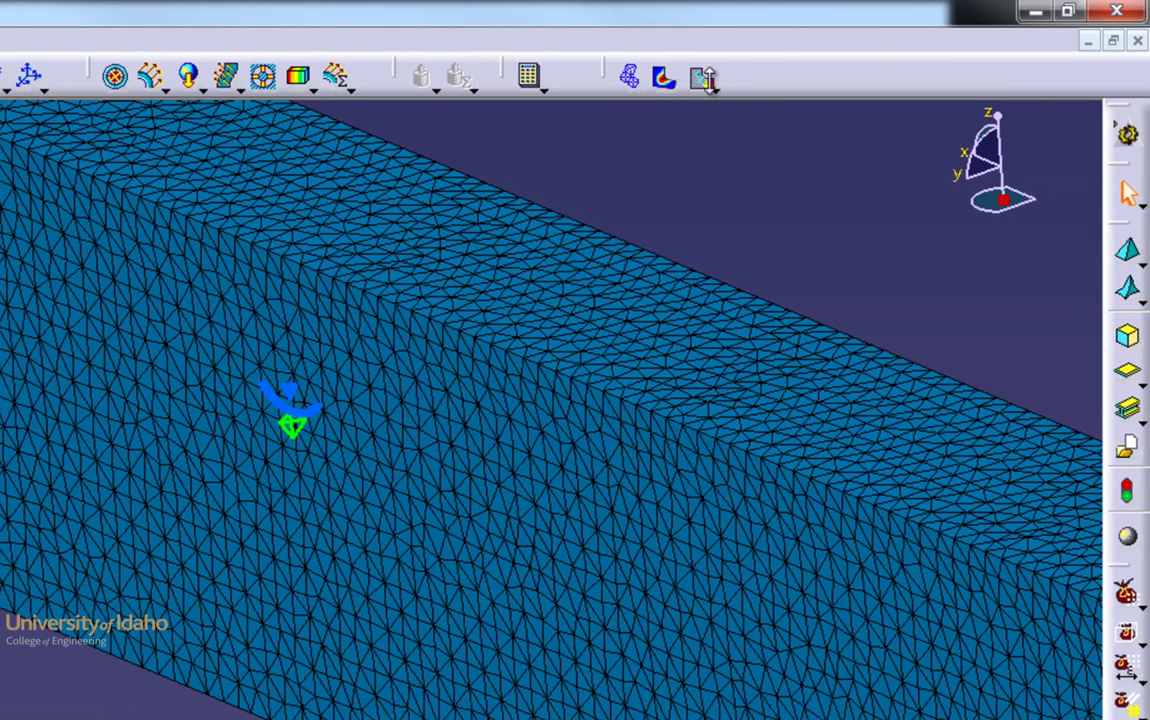
- Display the fine-mesh beam's displacement vectors and mark their global extrema, with at most 0 minimum and 2 maximum
click(703, 80)
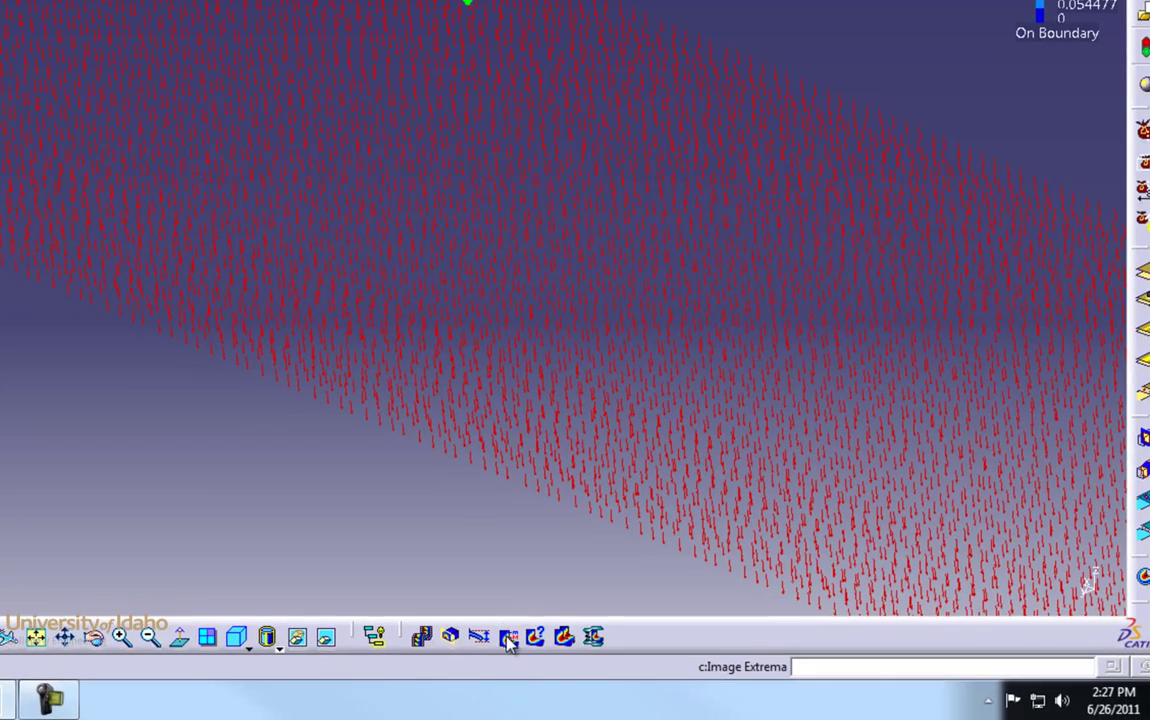
click(482, 714)
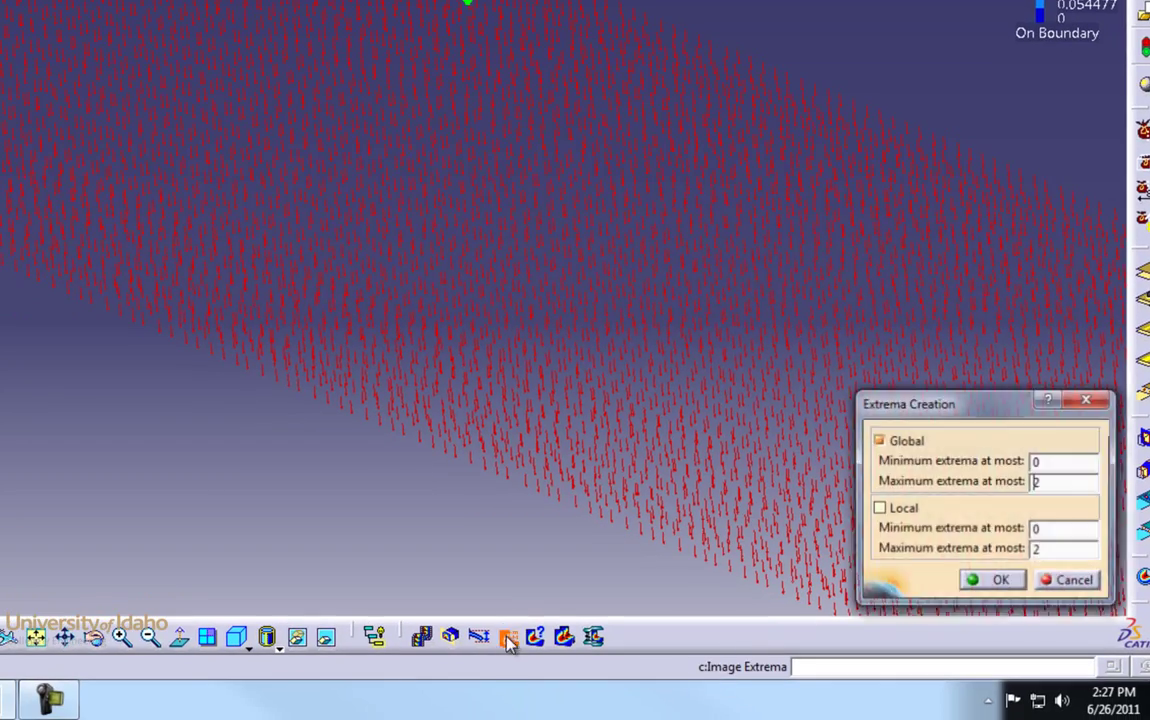
click(1000, 580)
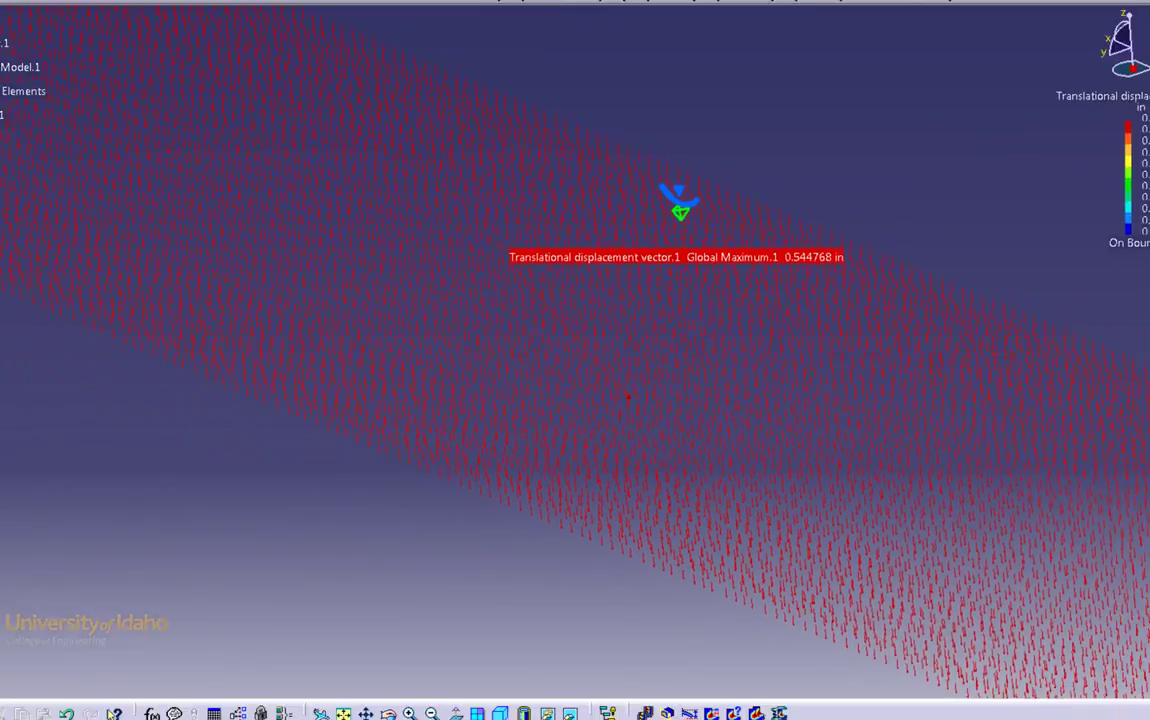
- Compare the fine-mesh displacement with the hand-calculated deflection in the Foxit Reader PDF, and switch back to CATIA
mouse_move(313, 712)
click(312, 600)
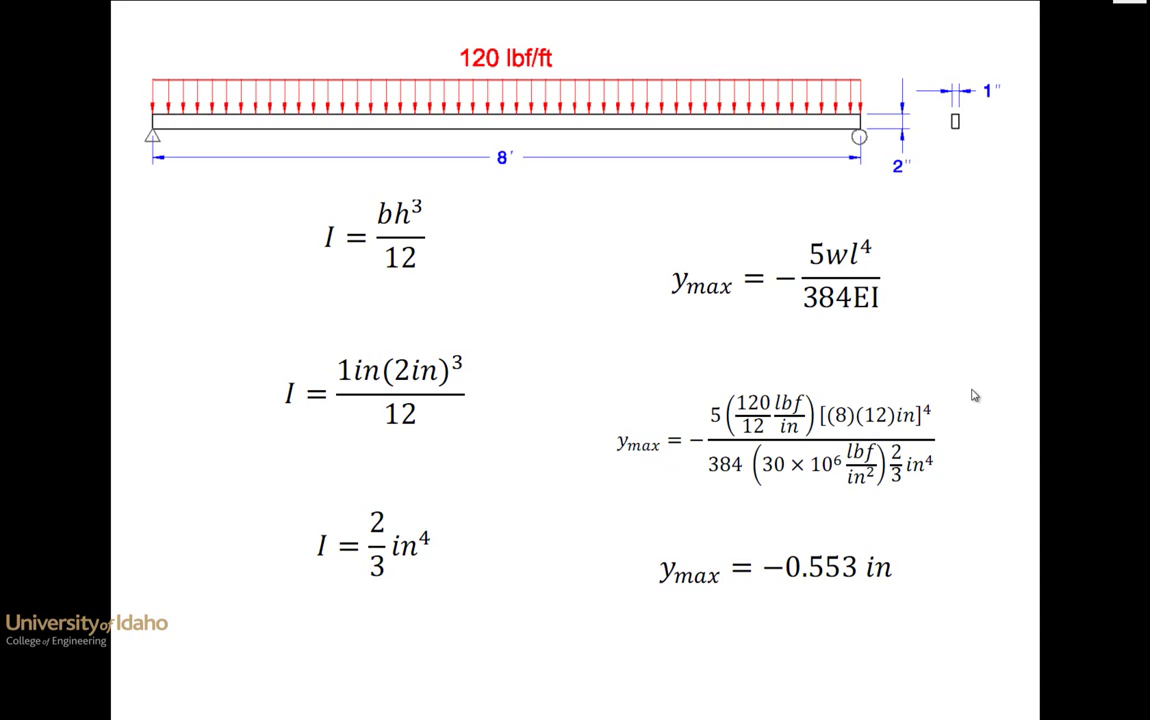
key(super+Tab)
key(super+Tab)
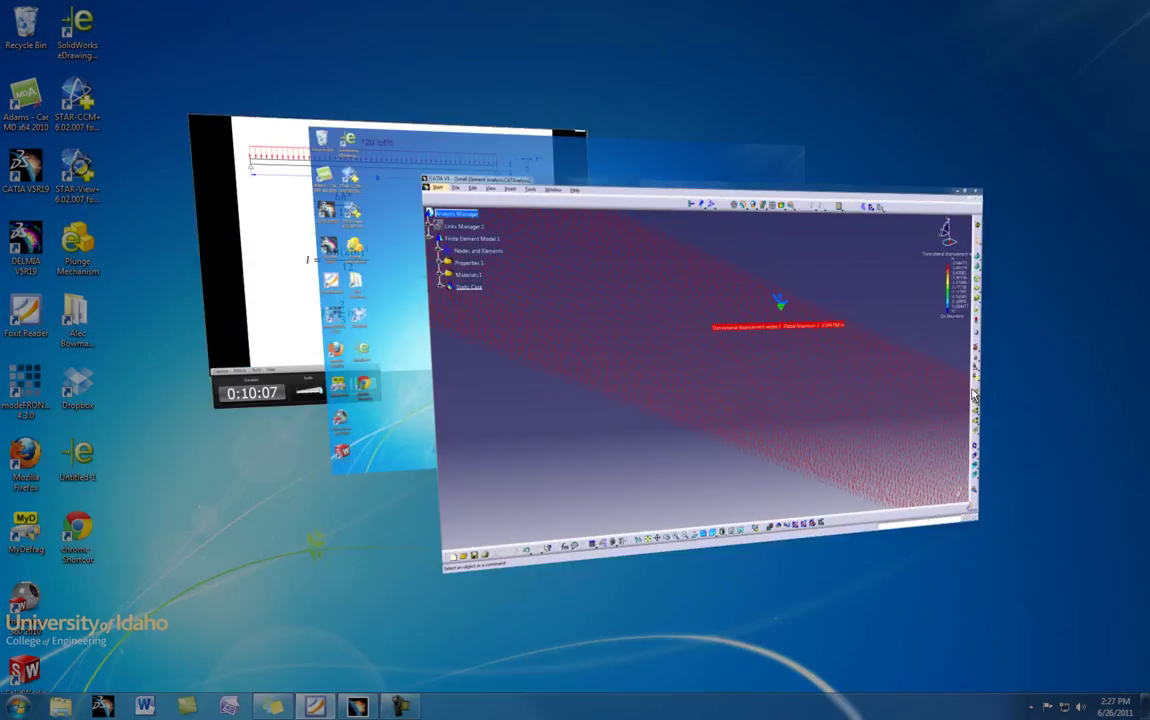